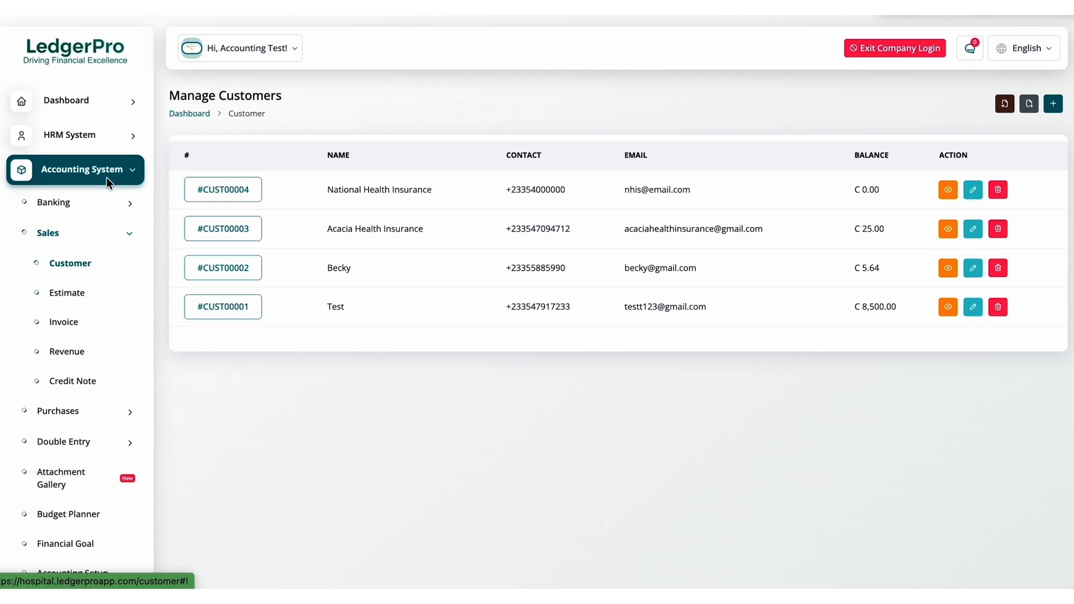
# Go to the sales invoices in the accounting system and start a new invoice
pyautogui.click(106, 176)
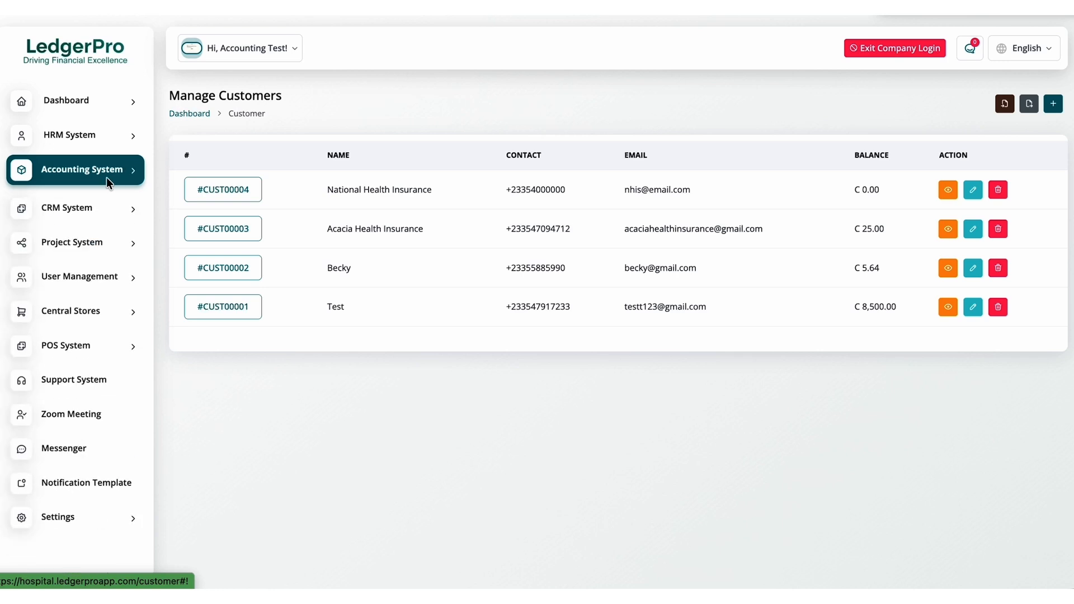
pyautogui.click(107, 177)
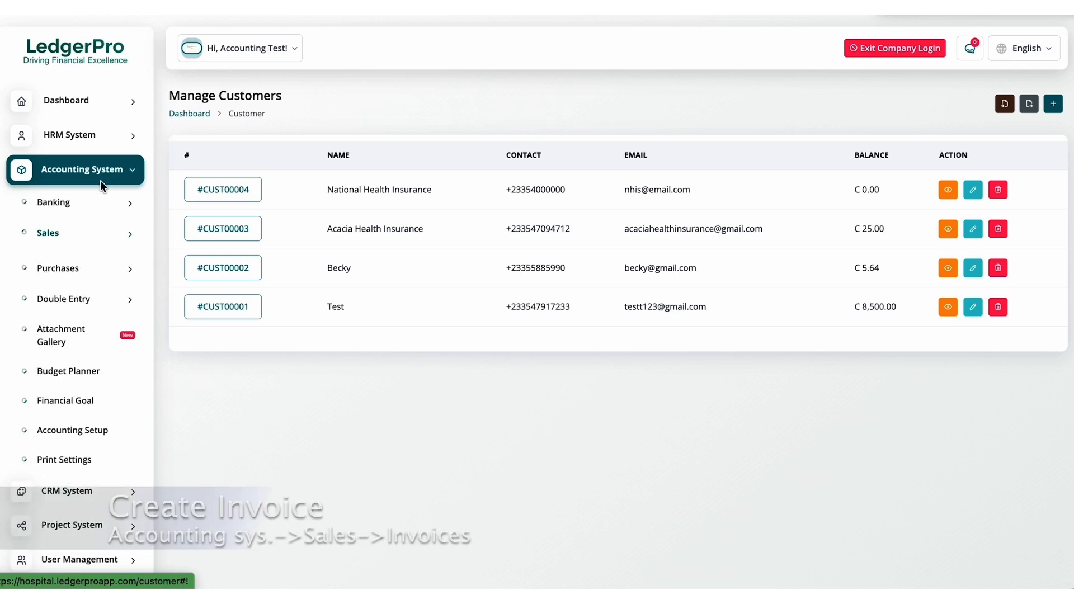
pyautogui.click(55, 235)
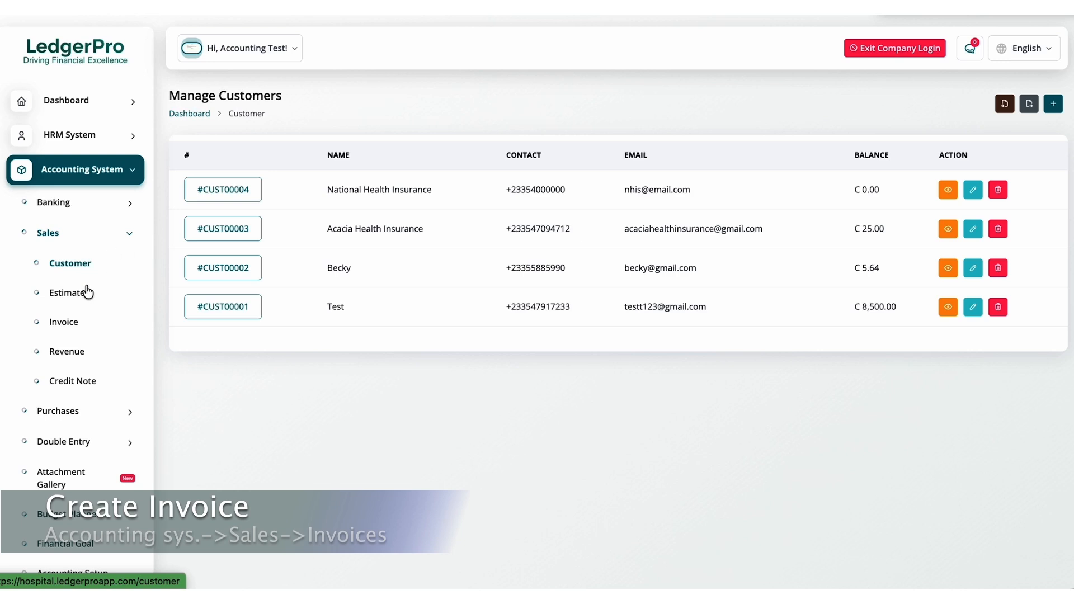
pyautogui.click(67, 324)
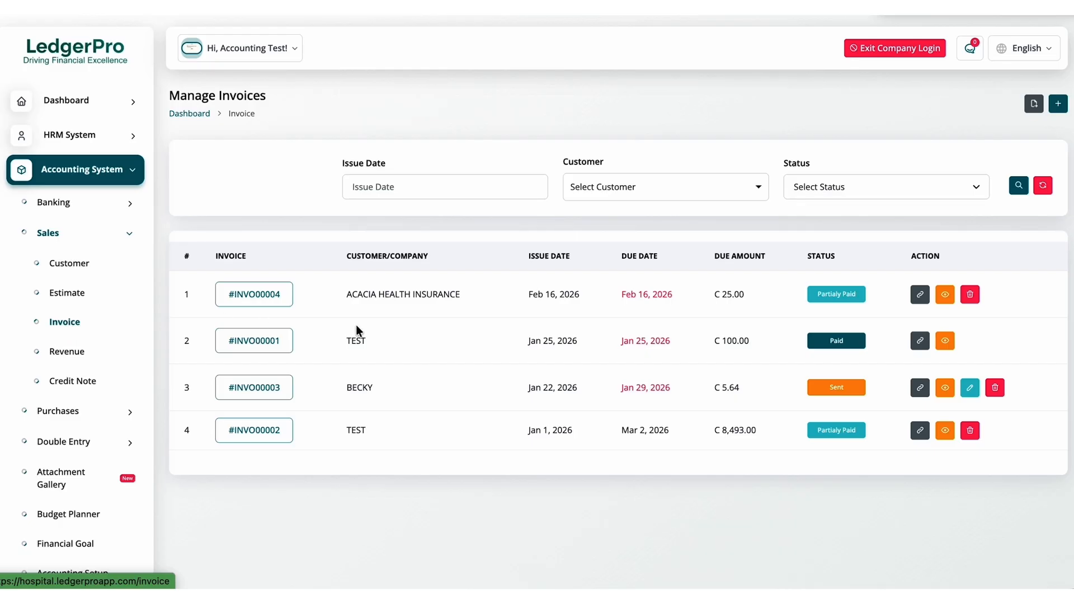
pyautogui.click(1059, 107)
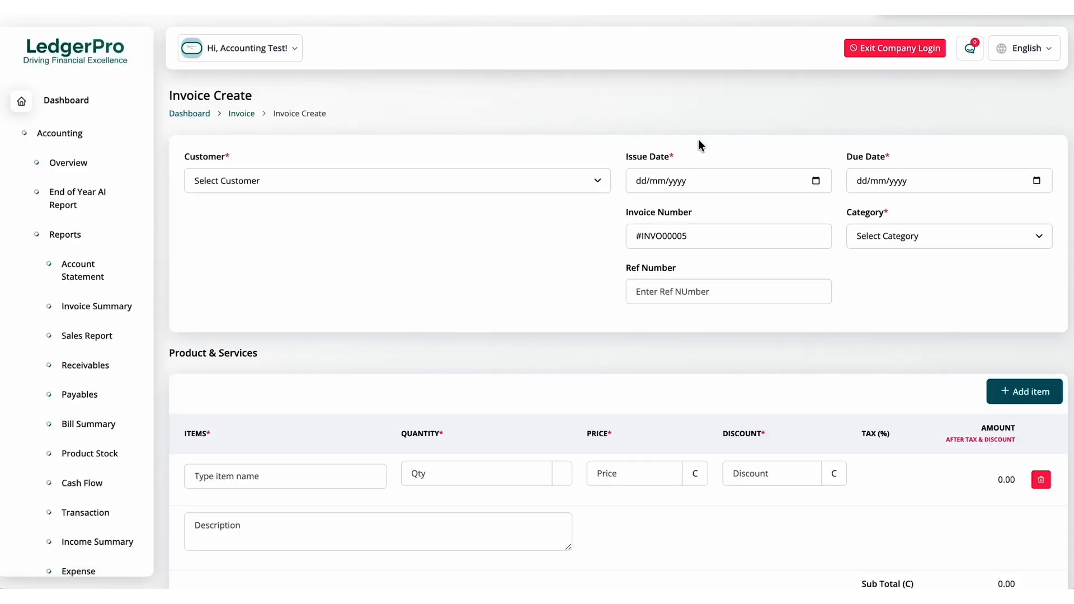
# Fill in the invoice header with customer National Health Insurance, issue date 01/02/2026, due date 28/02/2026 and category Invoice
pyautogui.click(548, 181)
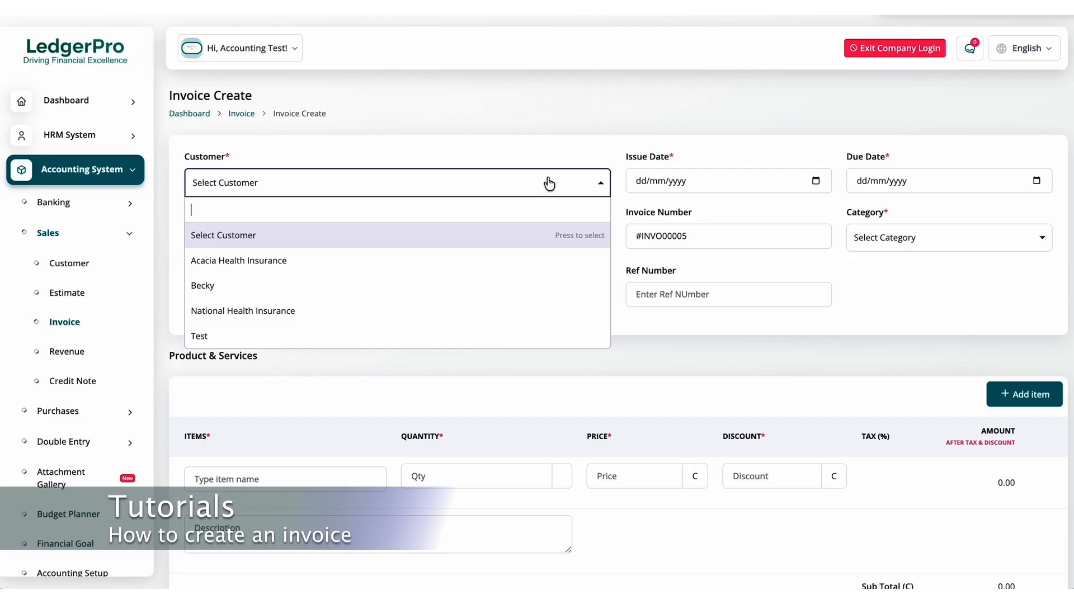
pyautogui.click(295, 317)
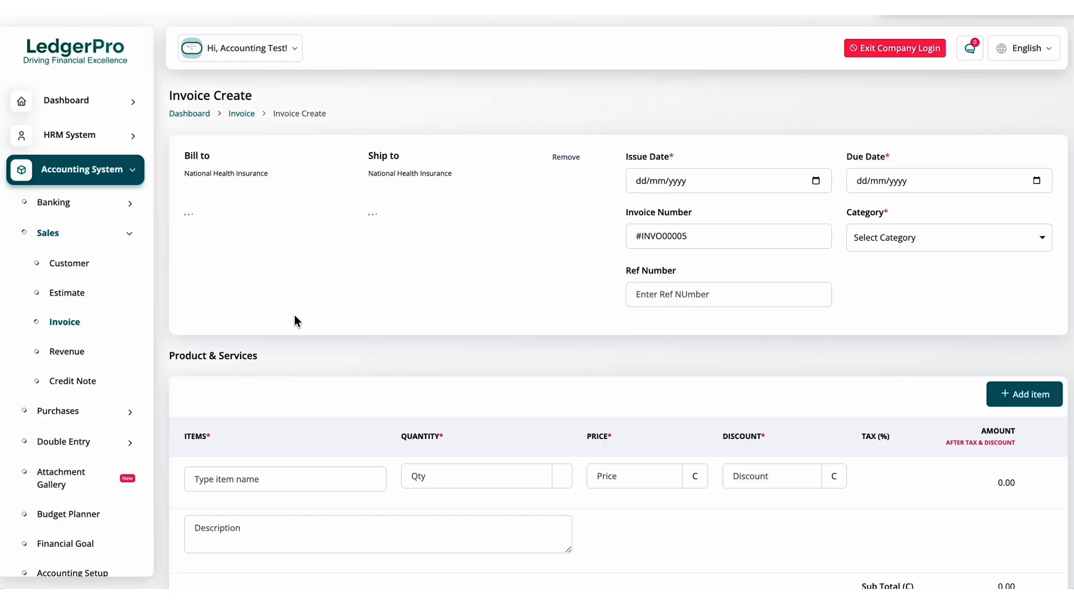
pyautogui.click(816, 181)
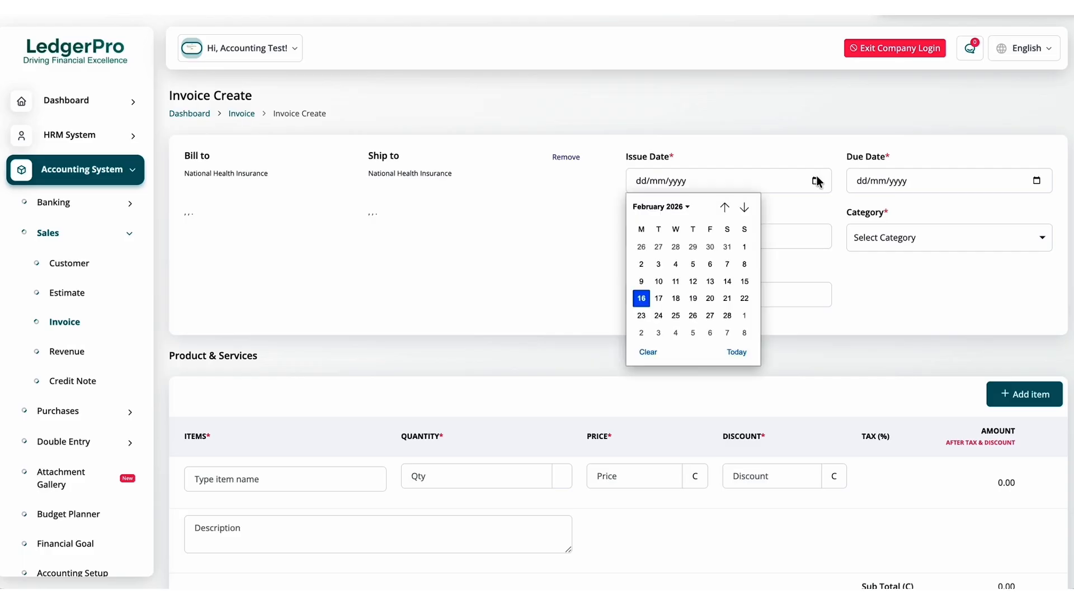
pyautogui.click(743, 248)
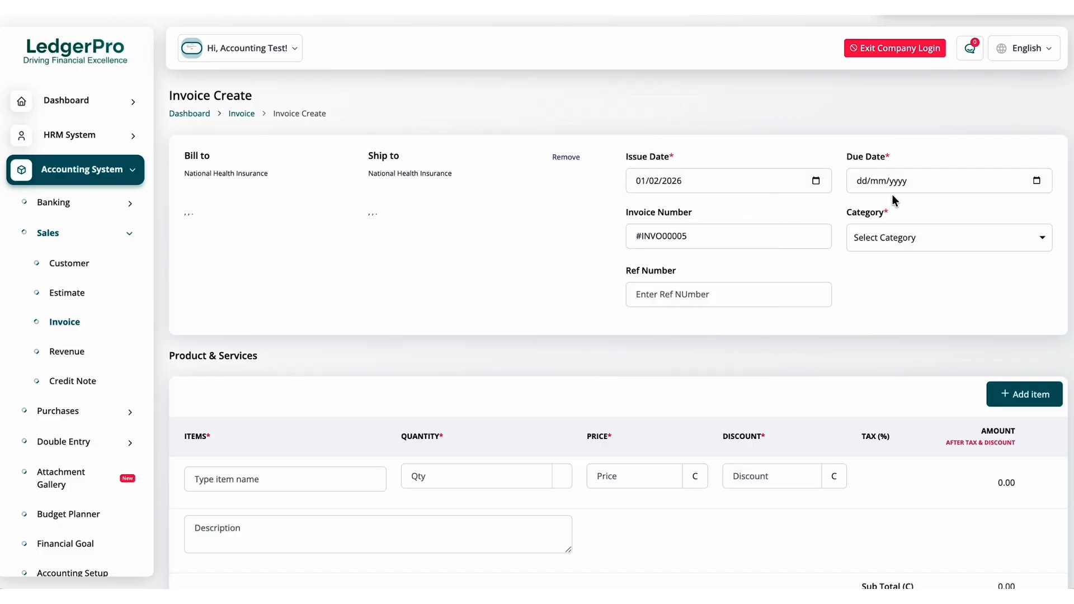
pyautogui.click(1036, 183)
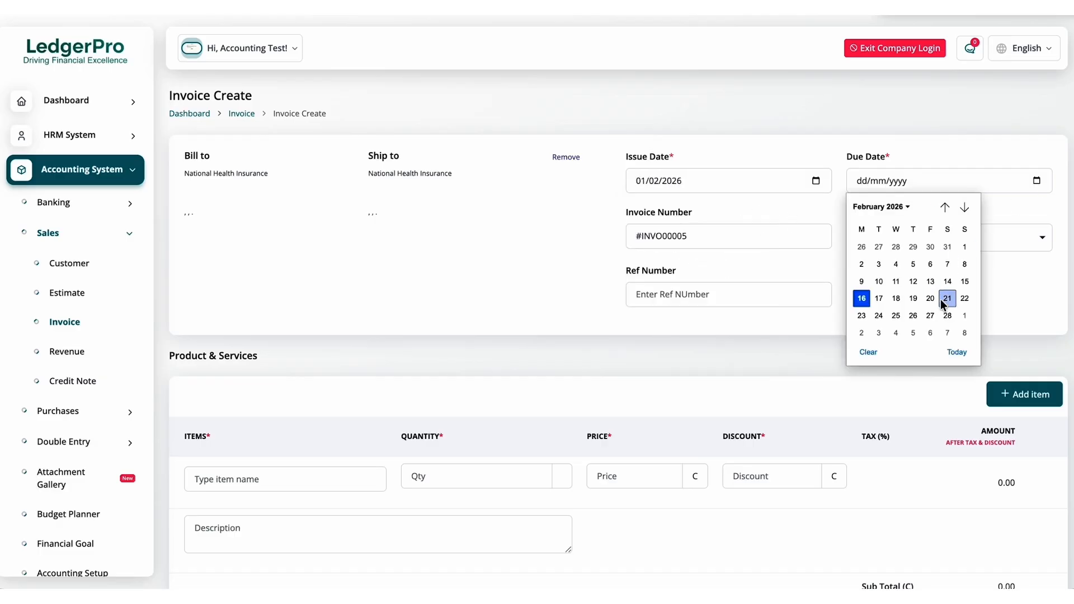
pyautogui.click(948, 316)
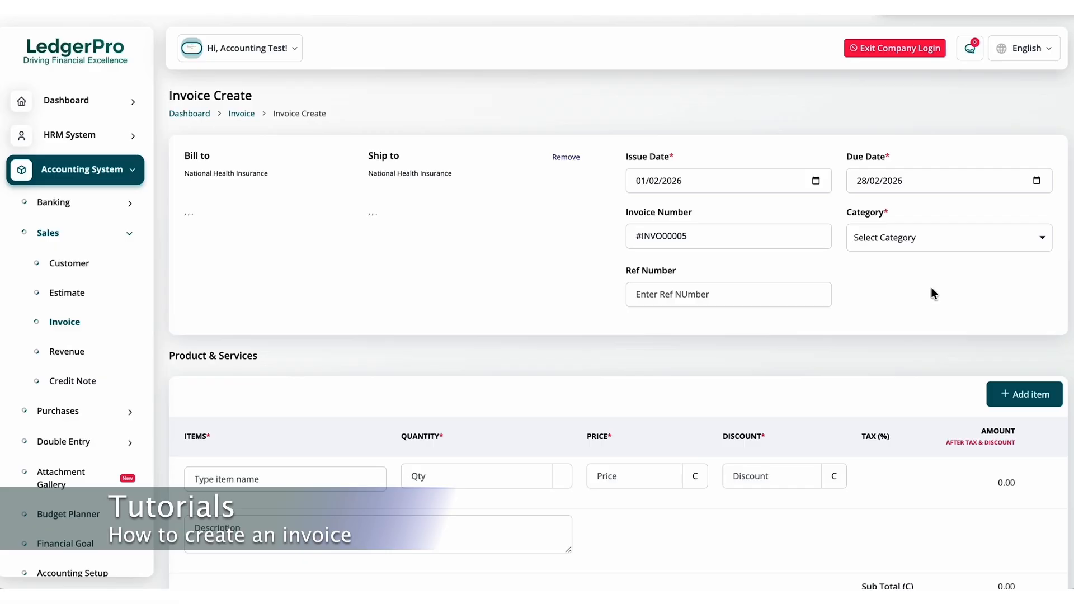
pyautogui.click(931, 241)
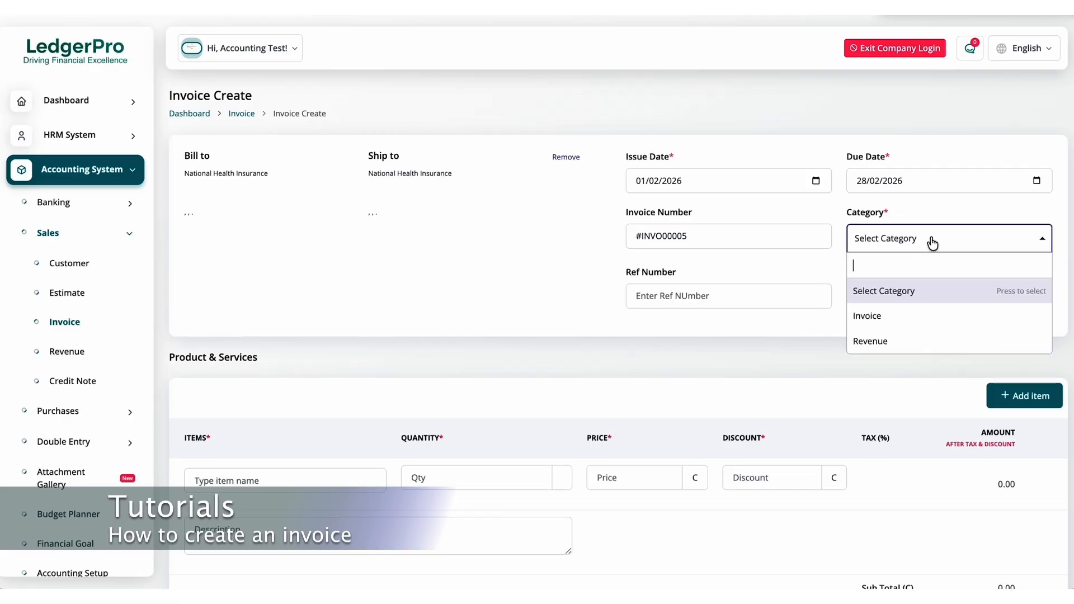
pyautogui.click(881, 316)
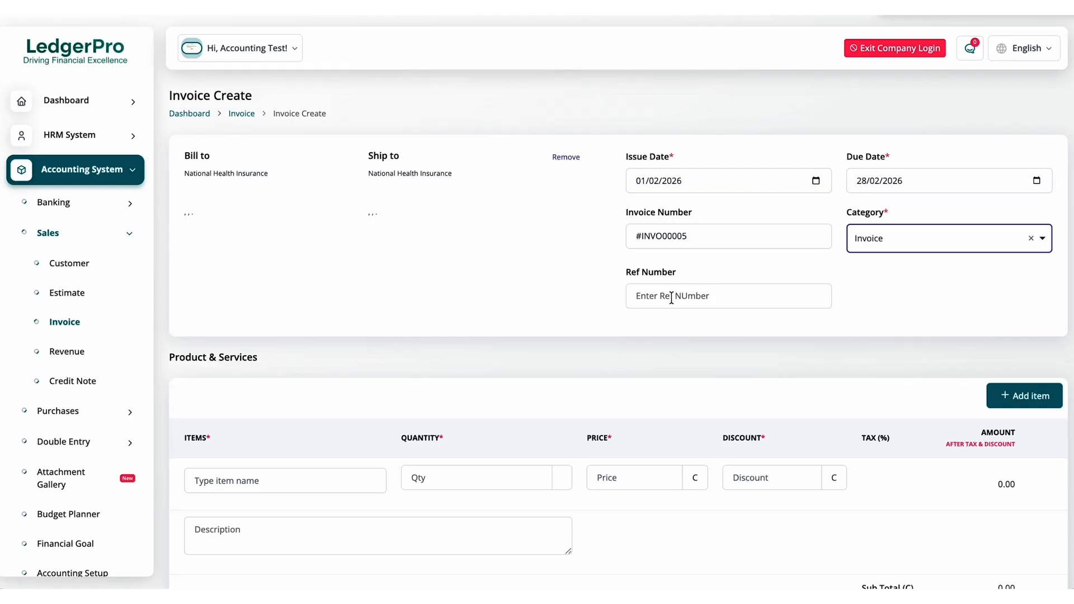
# Enter the line item NHIS Insurance Invoice with a quantity of 1 and a price of 20000
pyautogui.scroll(-1, 674, 299)
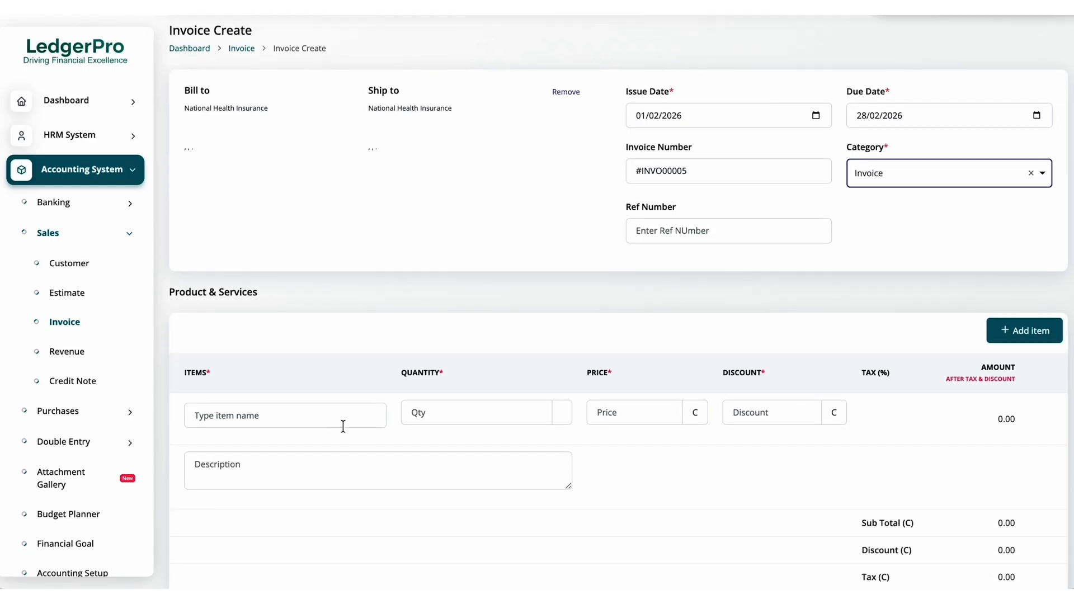
pyautogui.click(313, 415)
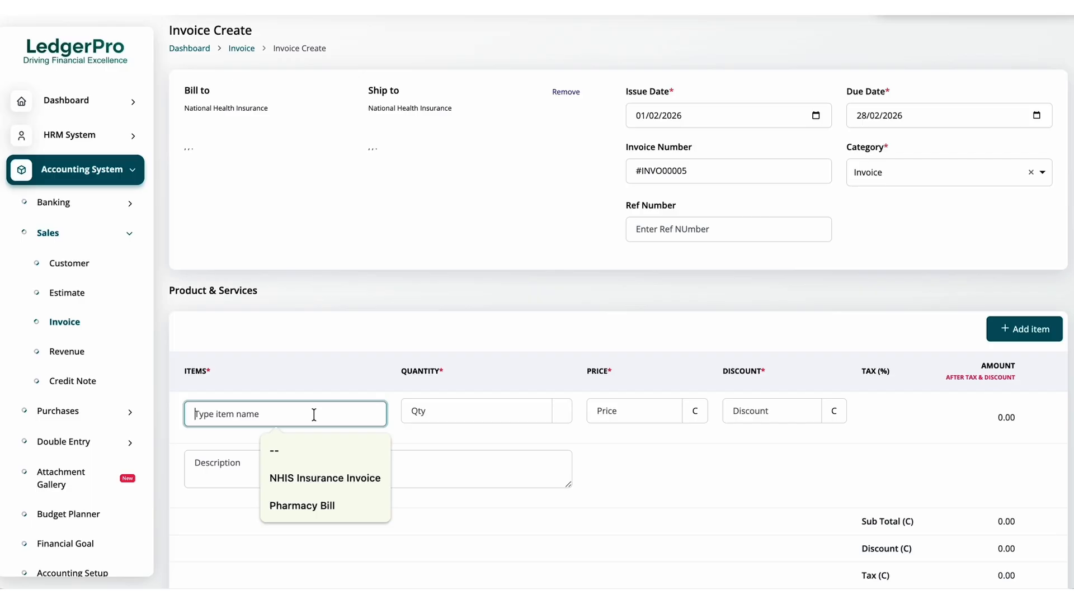
pyautogui.click(311, 478)
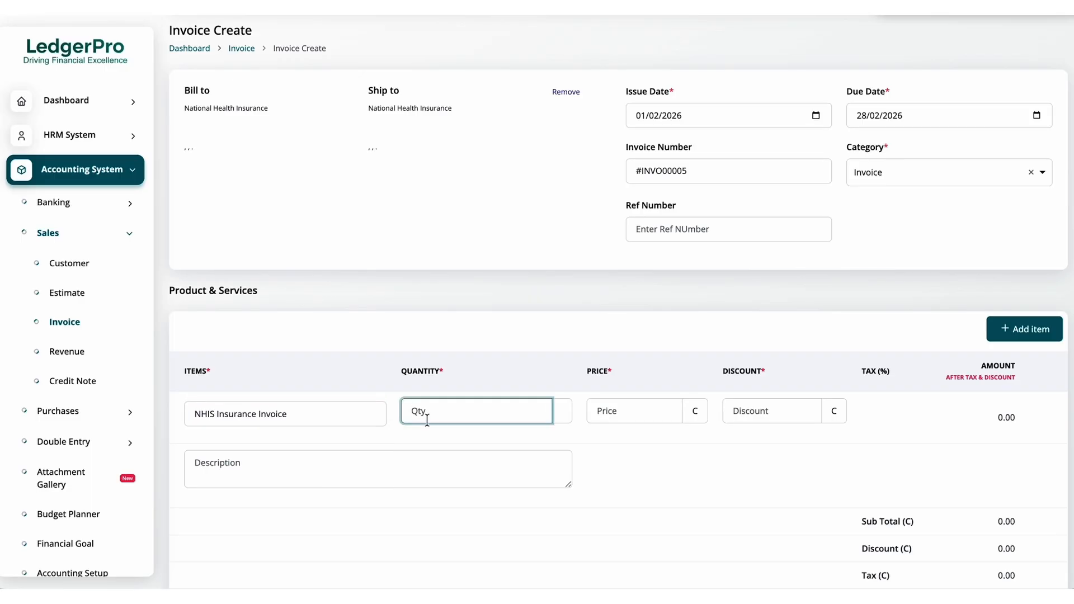
pyautogui.write('1')
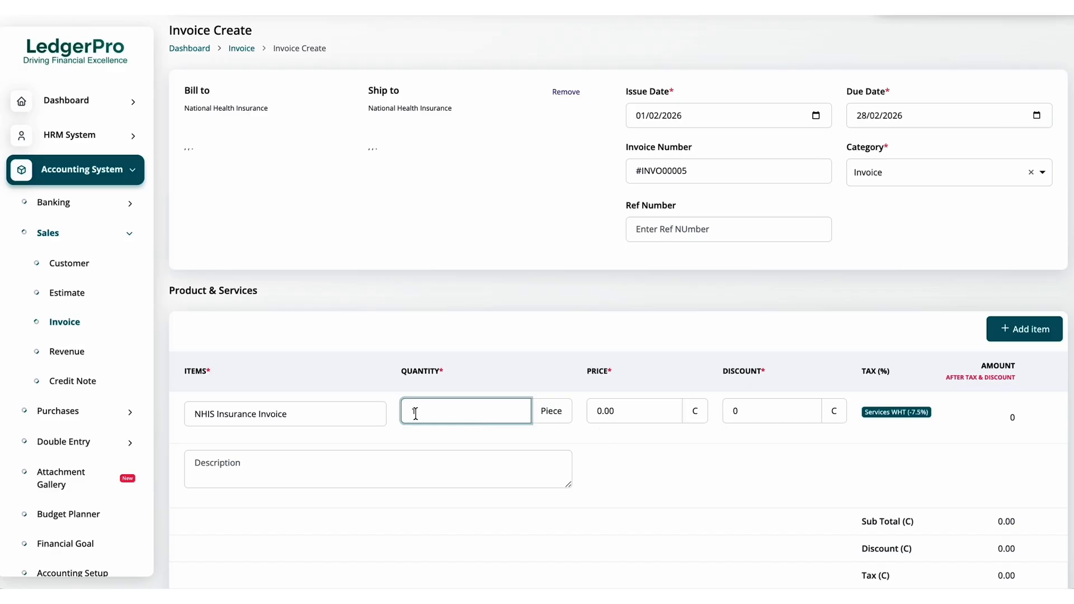
pyautogui.click(590, 413)
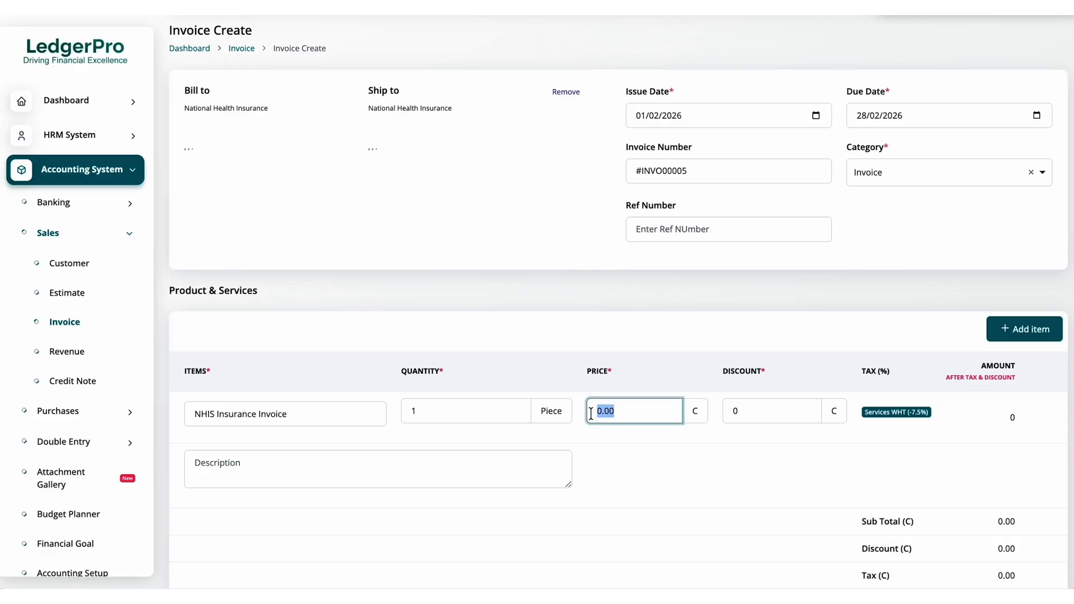
pyautogui.write('20000')
# Check the discount, tax and total amounts below the line item, and create the invoice
pyautogui.scroll(-1, 894, 420)
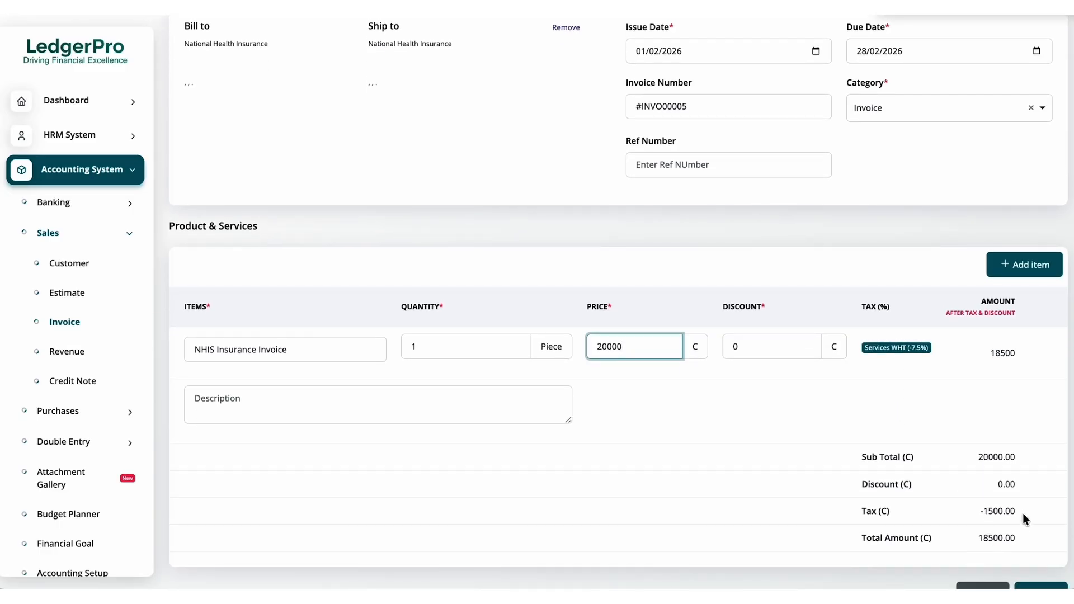
pyautogui.scroll(-1, 1010, 519)
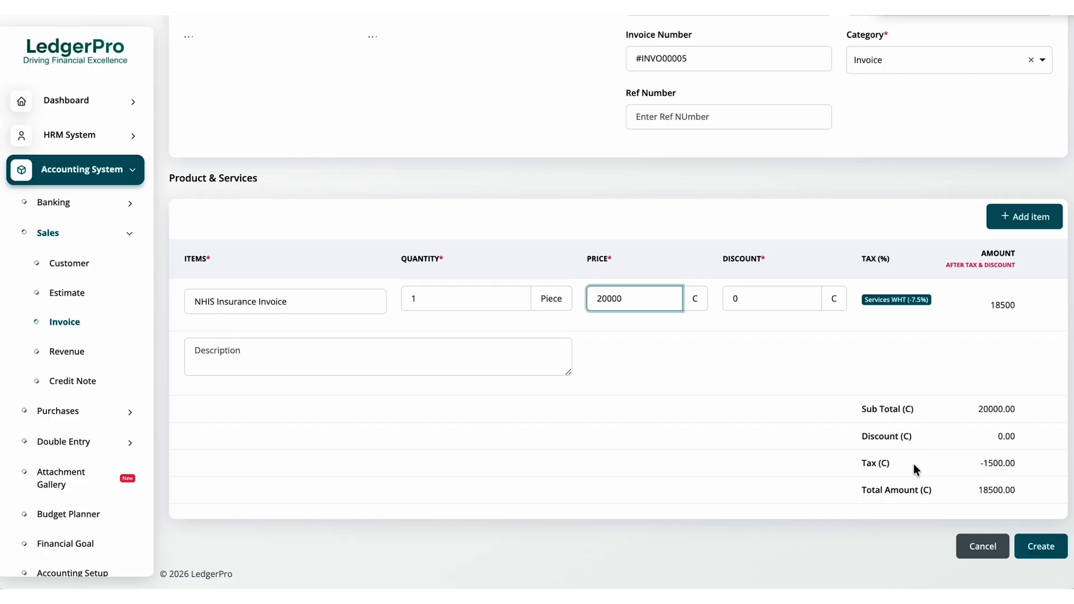
pyautogui.scroll(1, 716, 330)
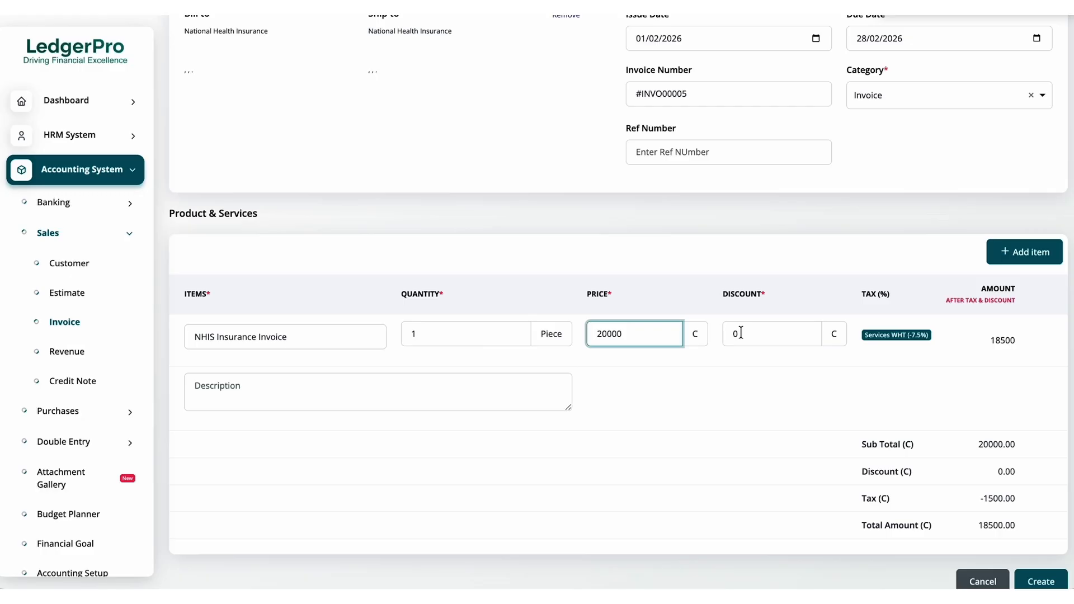
pyautogui.scroll(-1, 741, 332)
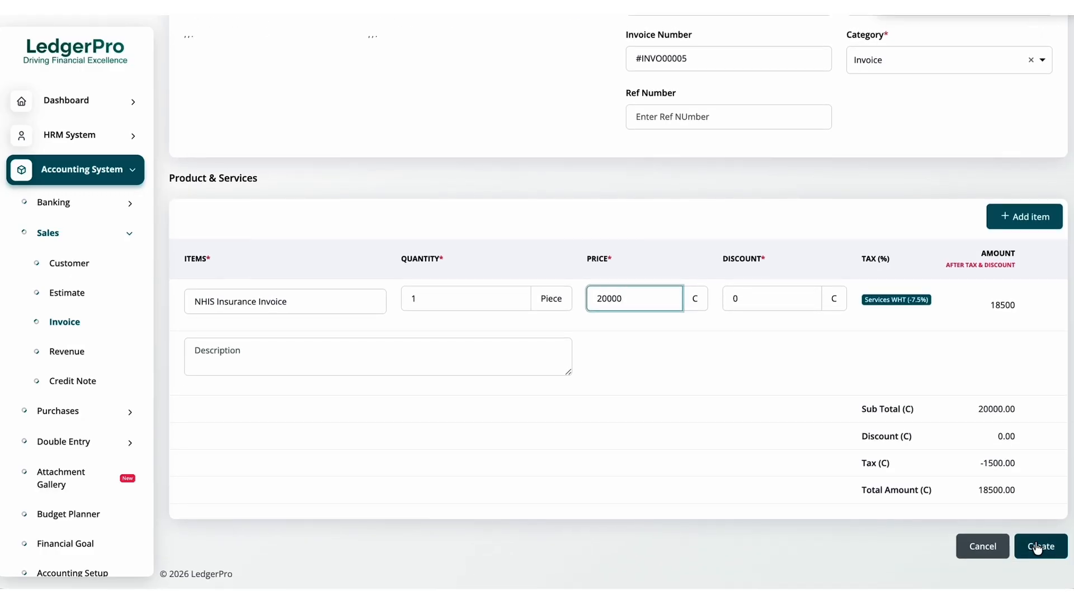
pyautogui.click(1036, 548)
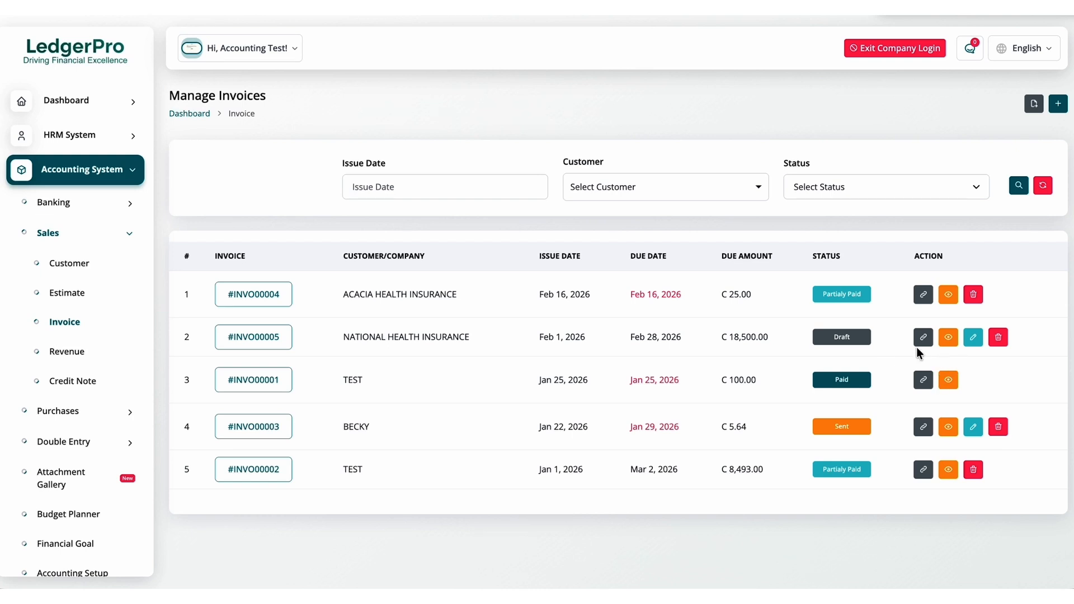
# Open the draft National Health Insurance invoice for editing and save it as it is
pyautogui.click(266, 343)
pyautogui.click(974, 338)
pyautogui.scroll(-3, 1021, 462)
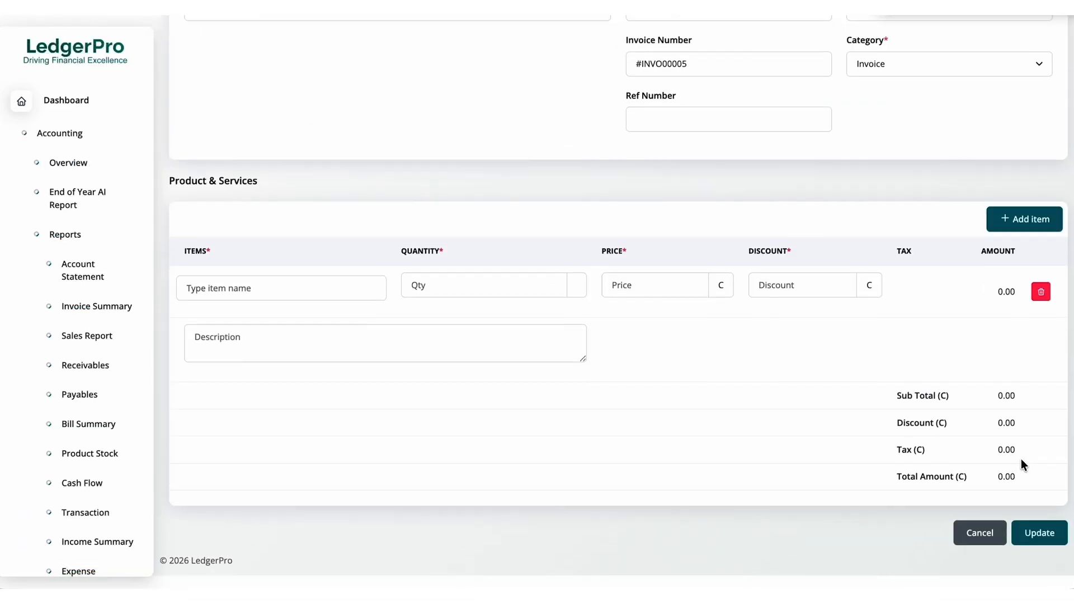
pyautogui.click(1034, 545)
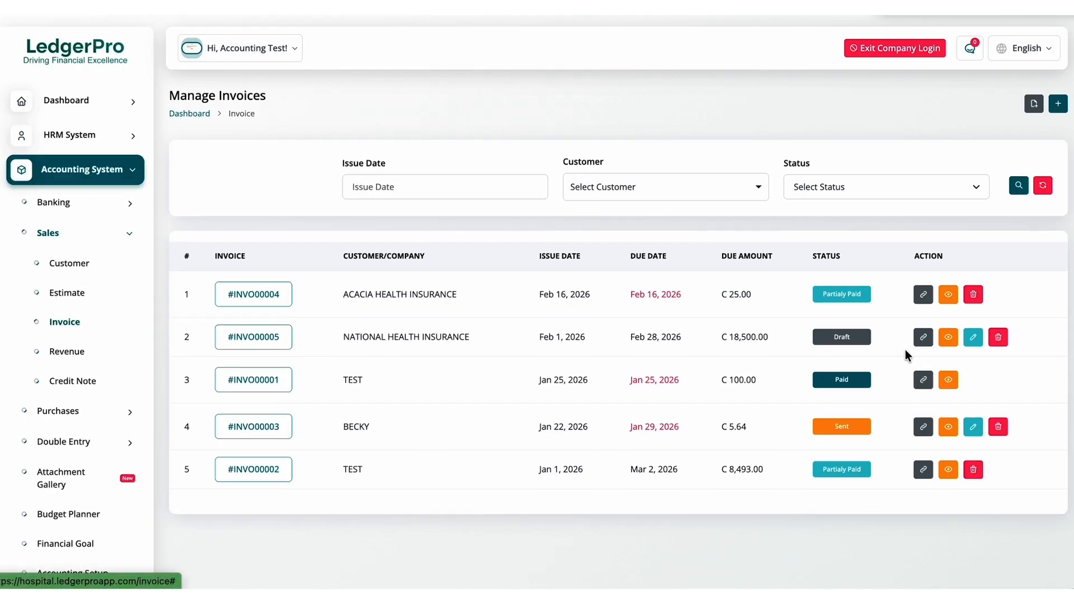
# View the details of the draft National Health Insurance invoice and send it to the customer
pyautogui.click(949, 338)
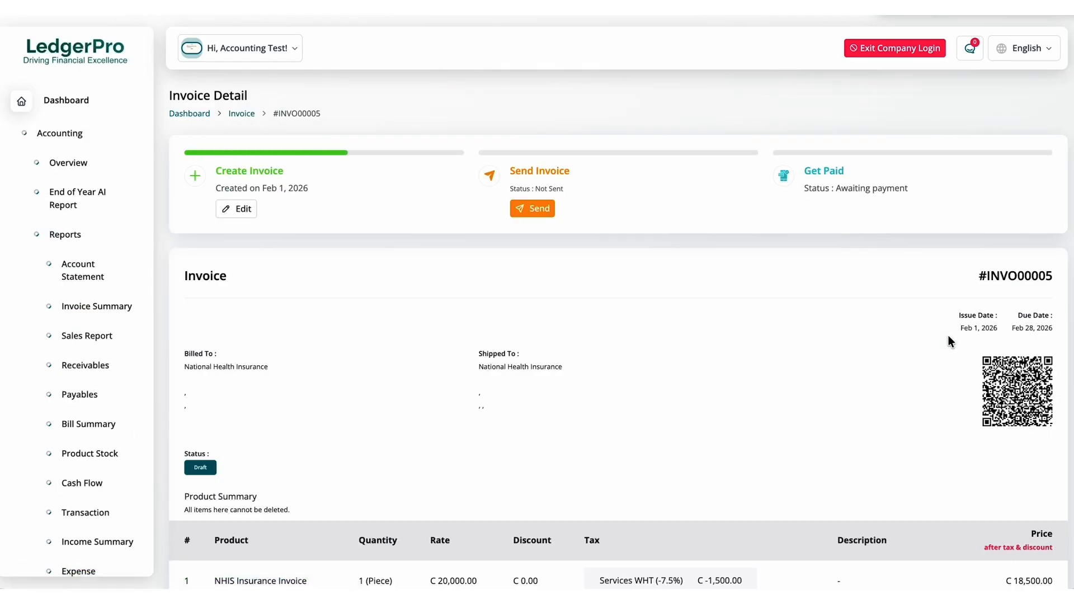
pyautogui.click(537, 210)
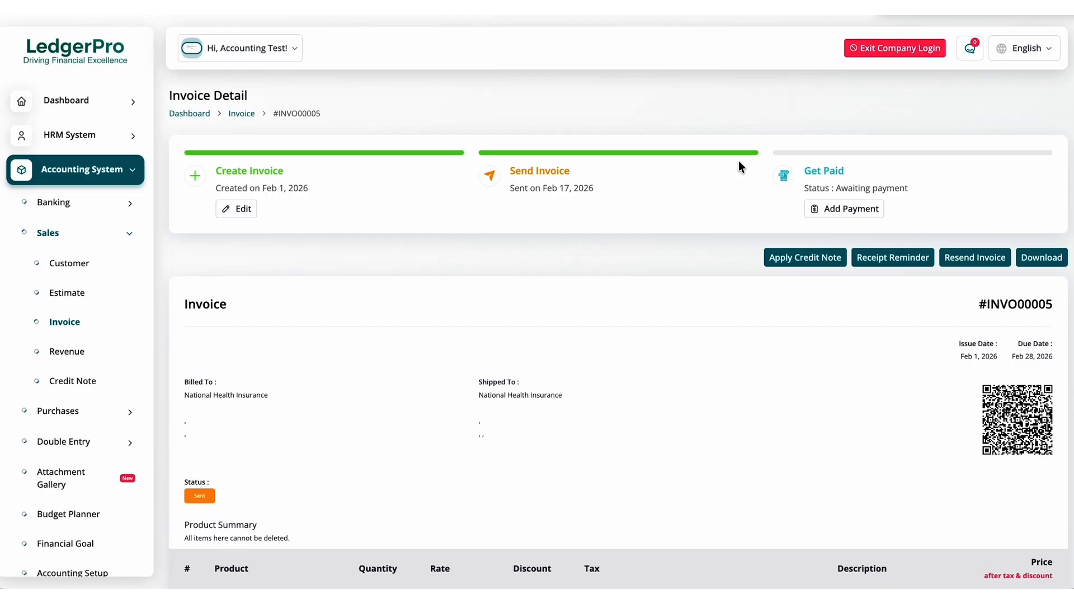
# Check National Health Insurance's balance in the customer list
pyautogui.click(70, 271)
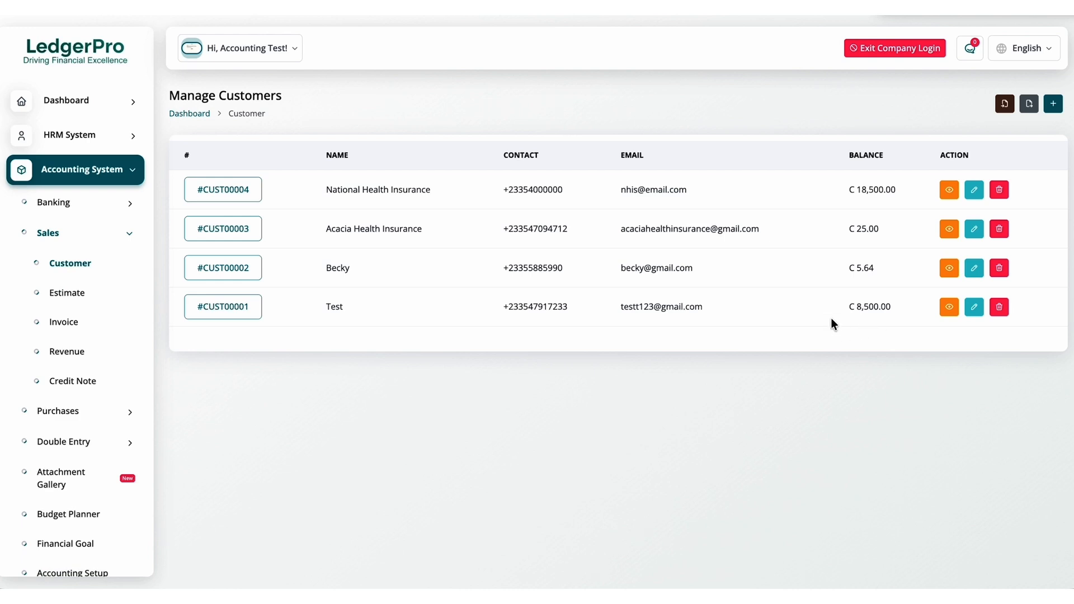
pyautogui.moveTo(846, 190); pyautogui.dragTo(904, 191)
pyautogui.click(892, 203)
# Return to the sent National Health Insurance invoice and start adding a payment to it
pyautogui.click(66, 323)
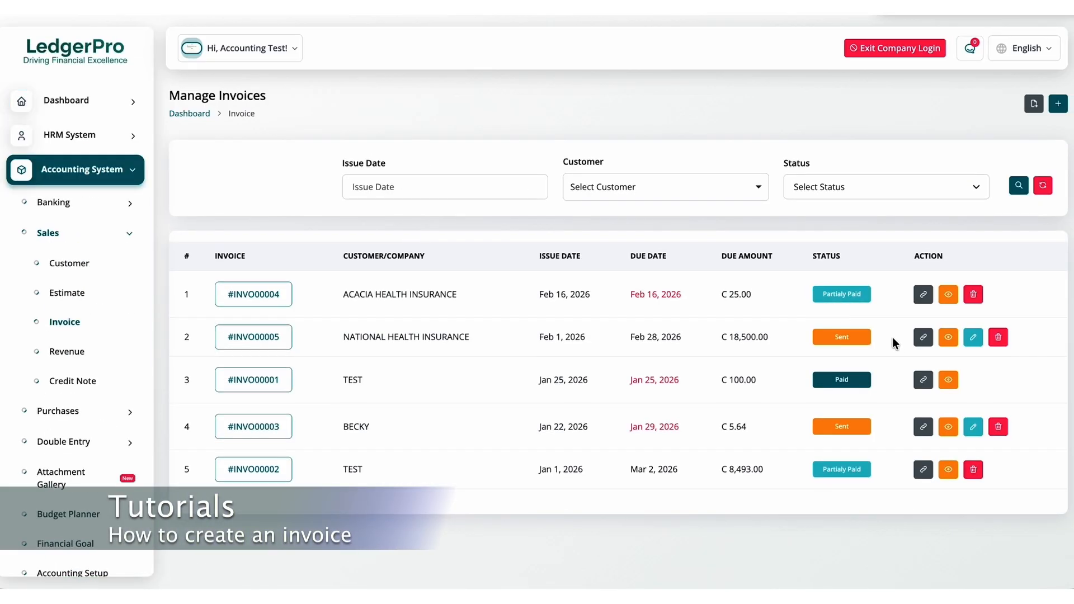
pyautogui.click(949, 338)
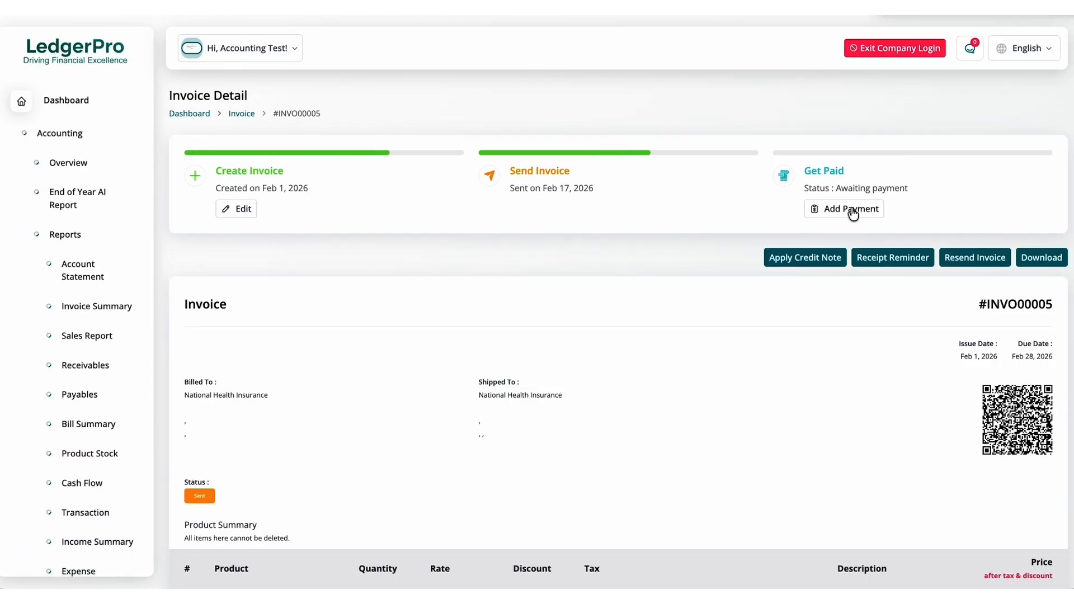
pyautogui.click(851, 210)
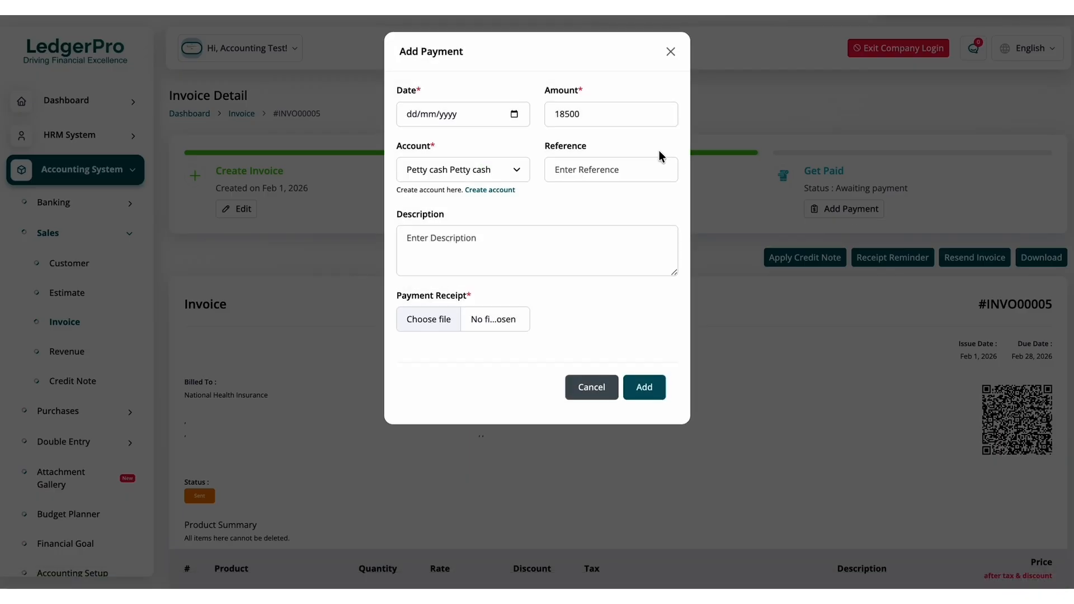
# Set the payment's date to 16/02/2026, its amount to 18000 and its account to Stanbic Bank Stanbic
pyautogui.click(514, 115)
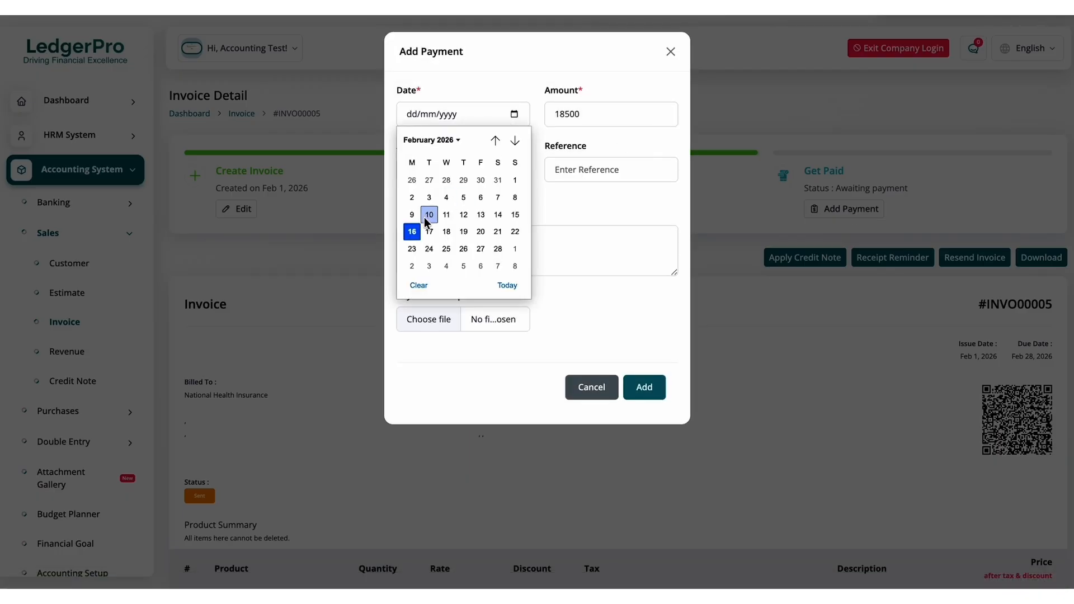
pyautogui.click(415, 239)
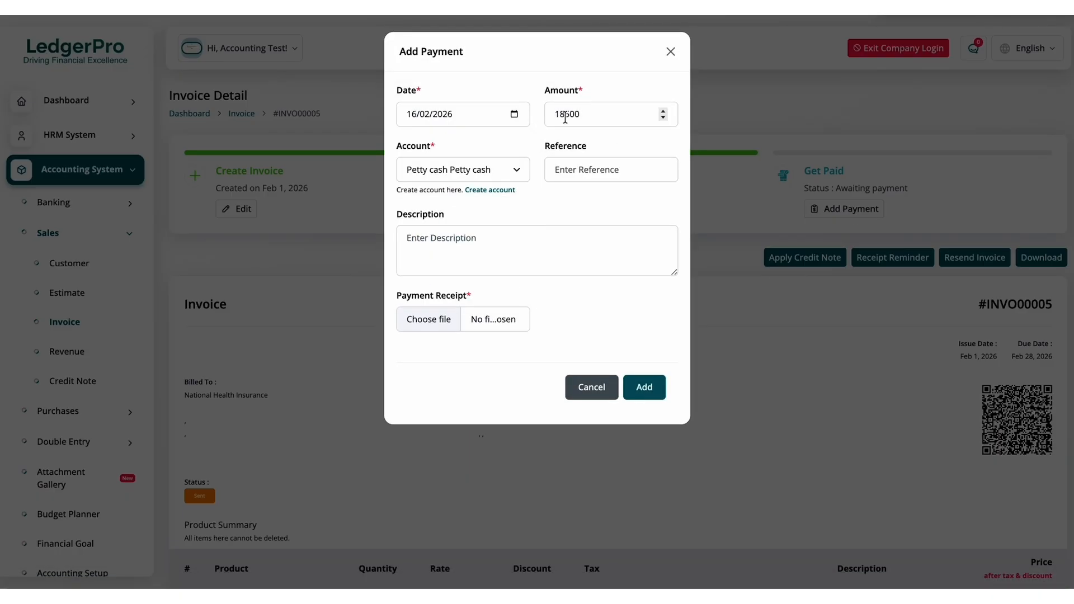
pyautogui.click(594, 114)
pyautogui.press('BackSpace')
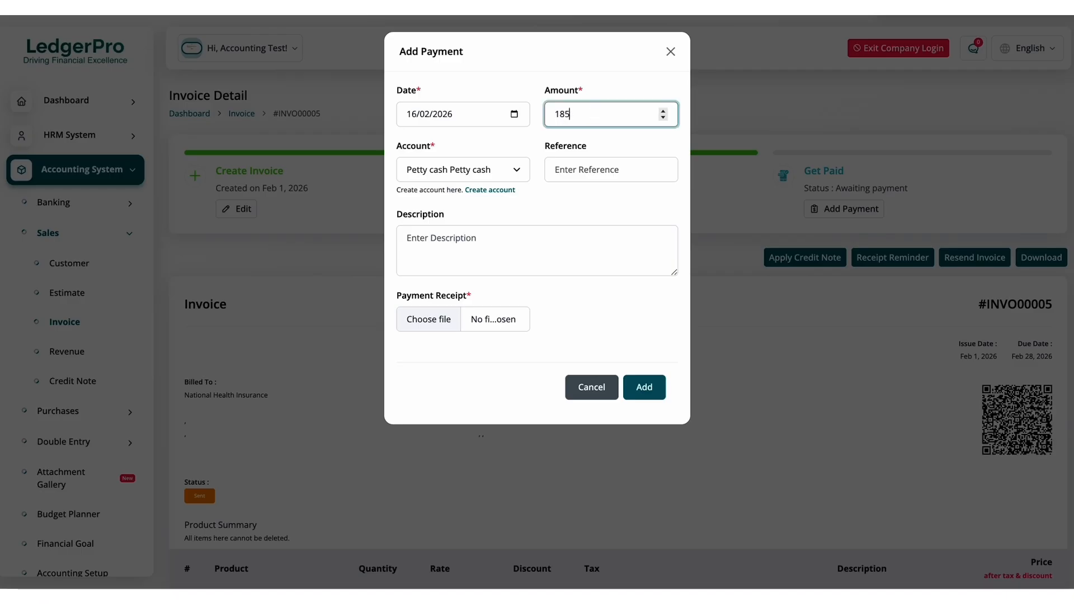
pyautogui.click(514, 170)
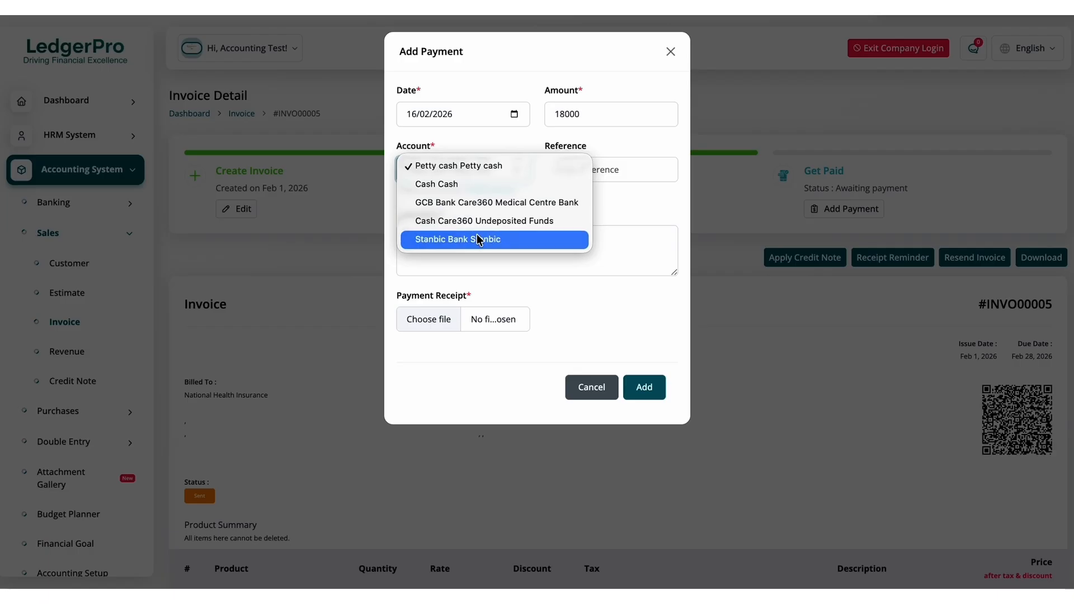
pyautogui.click(477, 242)
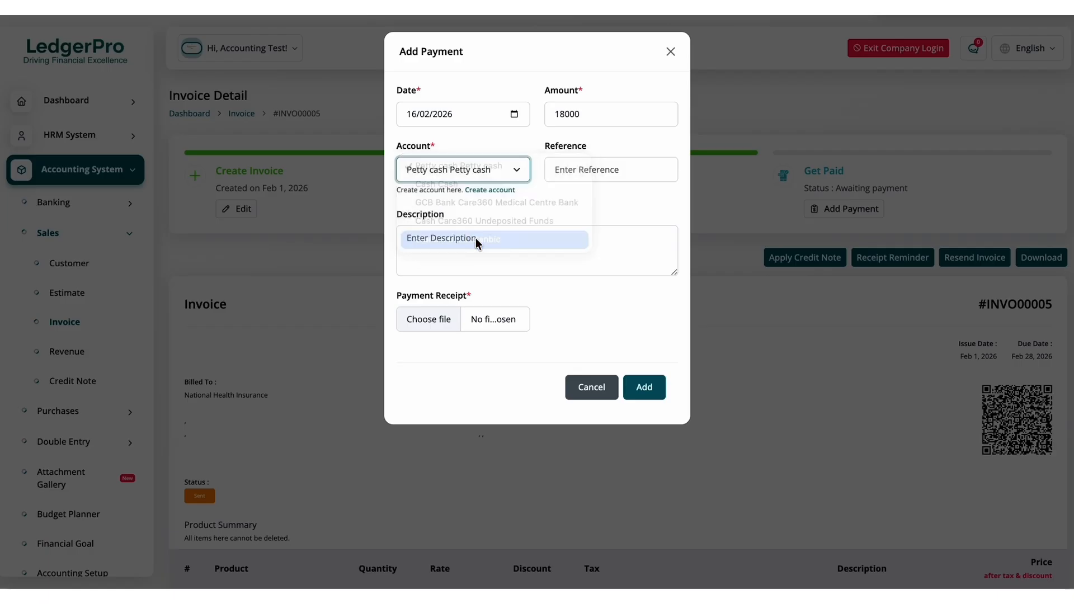
# Attach imac-screen-mockup.png from the Documents folder as the payment receipt and add the payment to the invoice
pyautogui.click(444, 329)
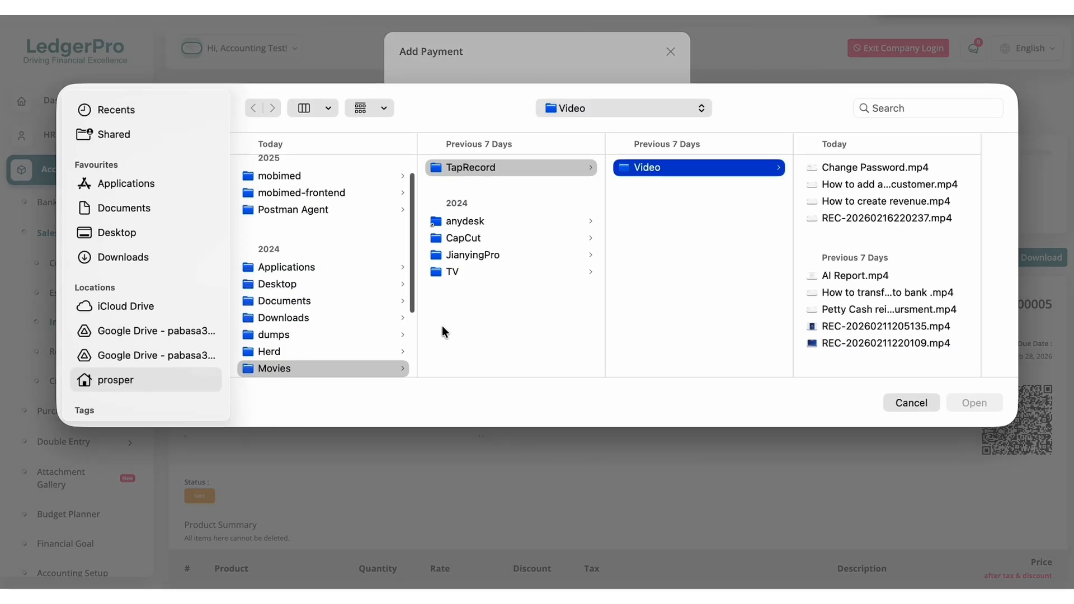
pyautogui.click(124, 208)
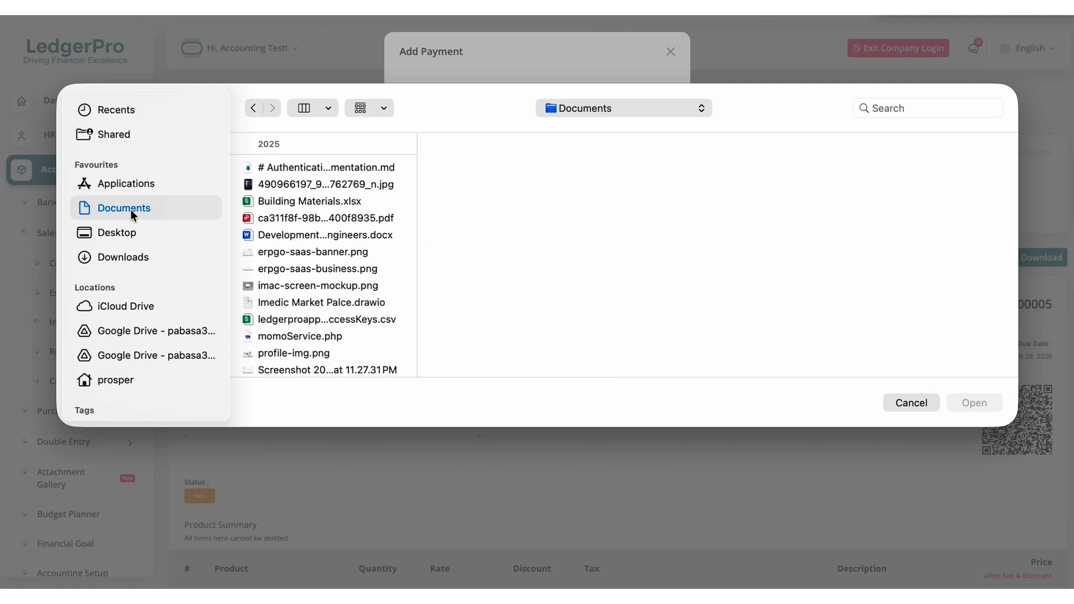
pyautogui.click(289, 269)
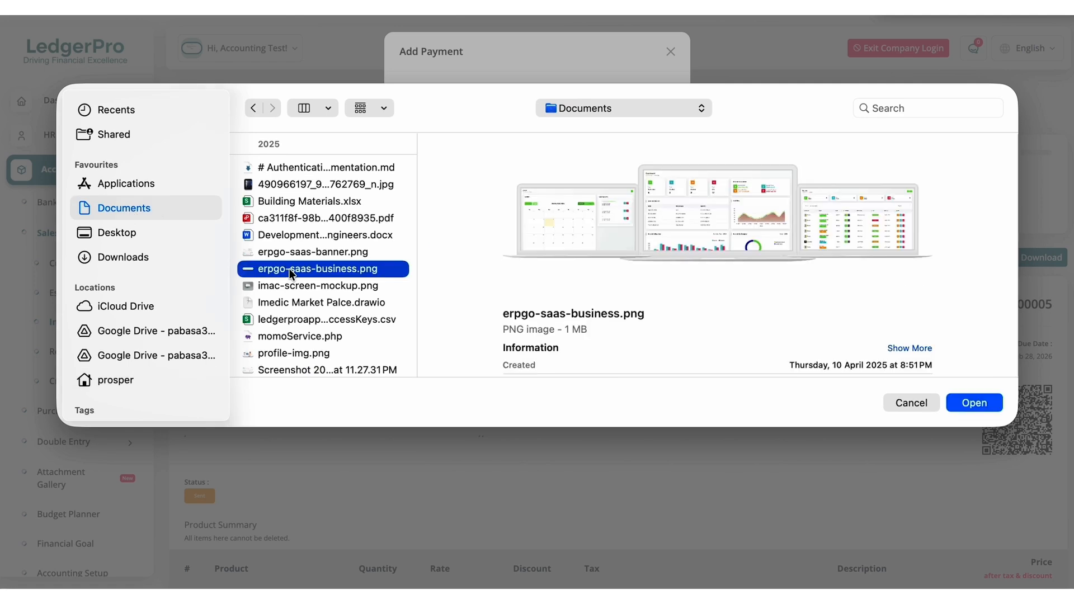
pyautogui.click(322, 298)
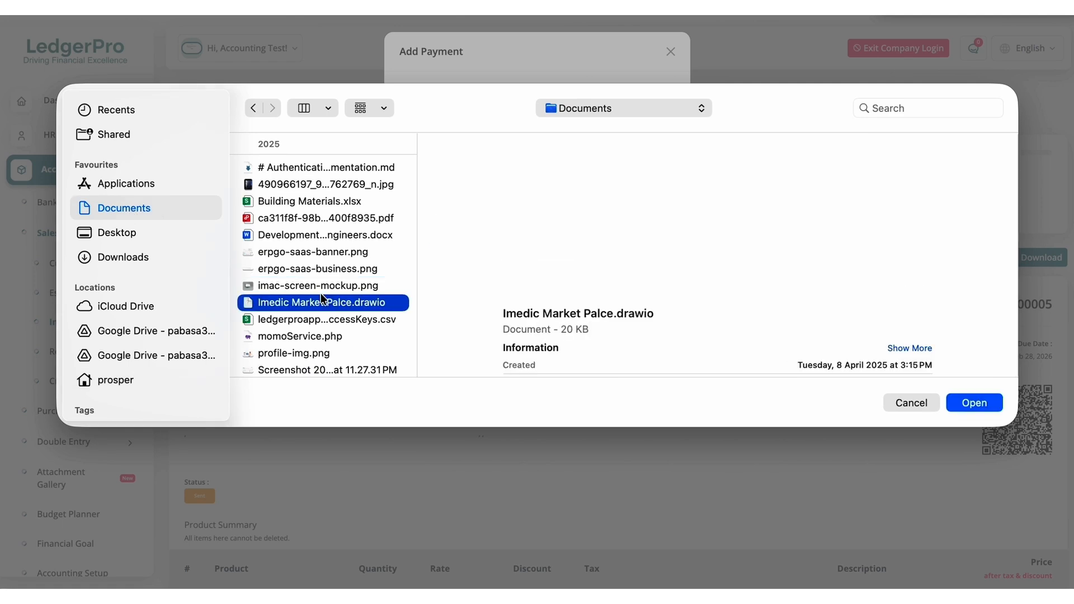
pyautogui.click(364, 271)
pyautogui.click(358, 285)
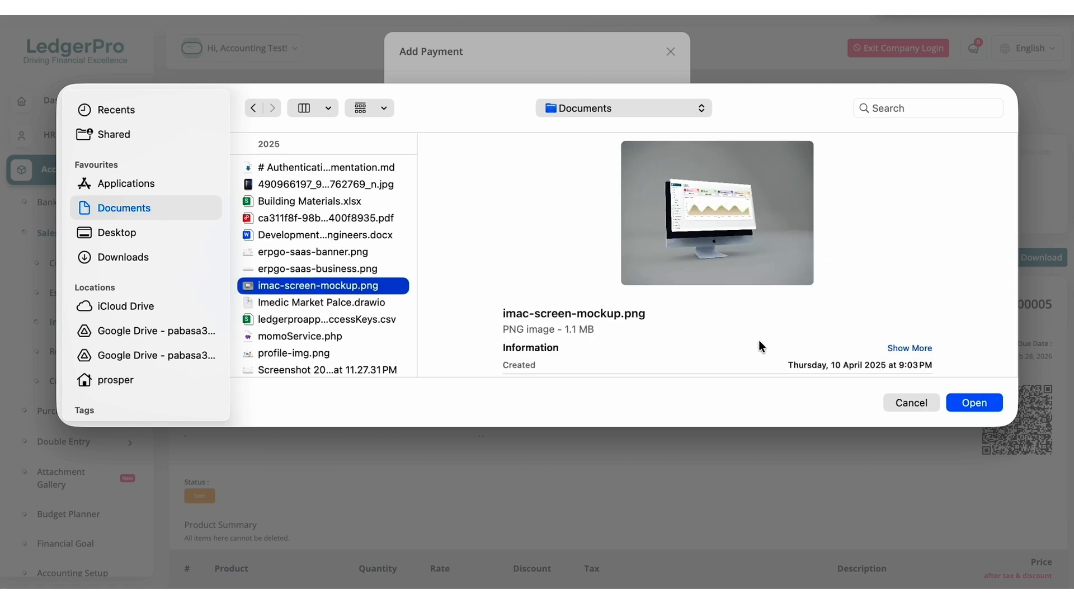
pyautogui.click(966, 397)
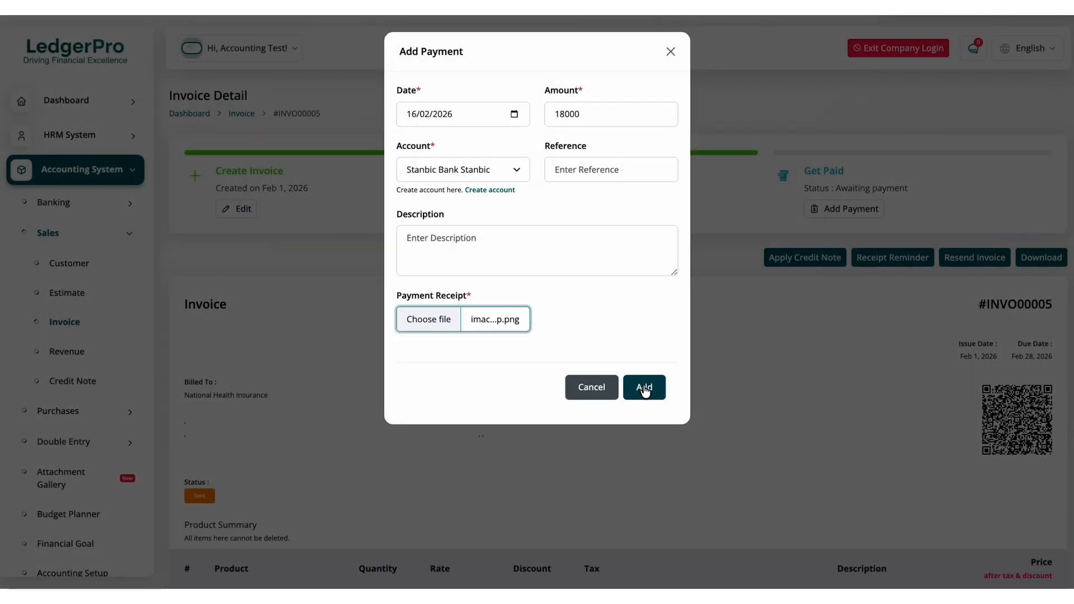
pyautogui.click(645, 388)
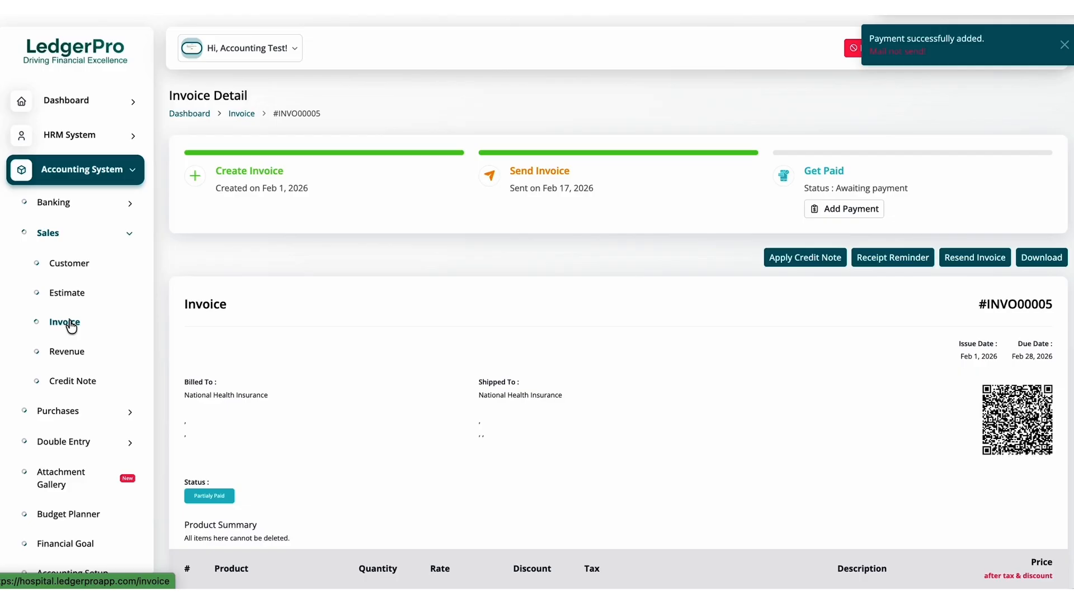
# Check the National Health Insurance invoice's due amount and status in the invoice list, and the customer's balance in the customer list
pyautogui.click(64, 322)
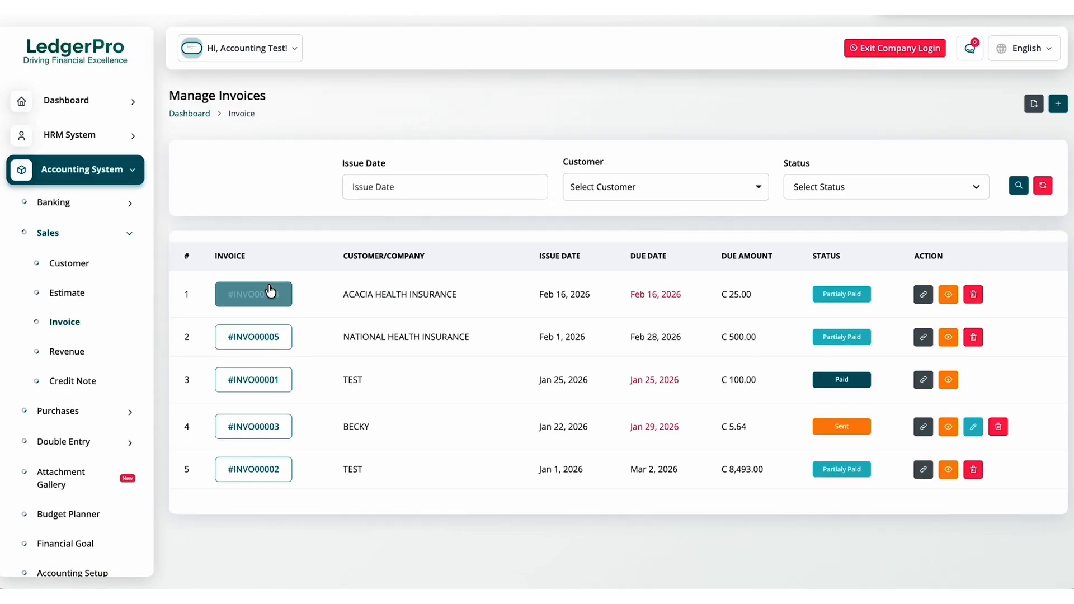
pyautogui.click(111, 270)
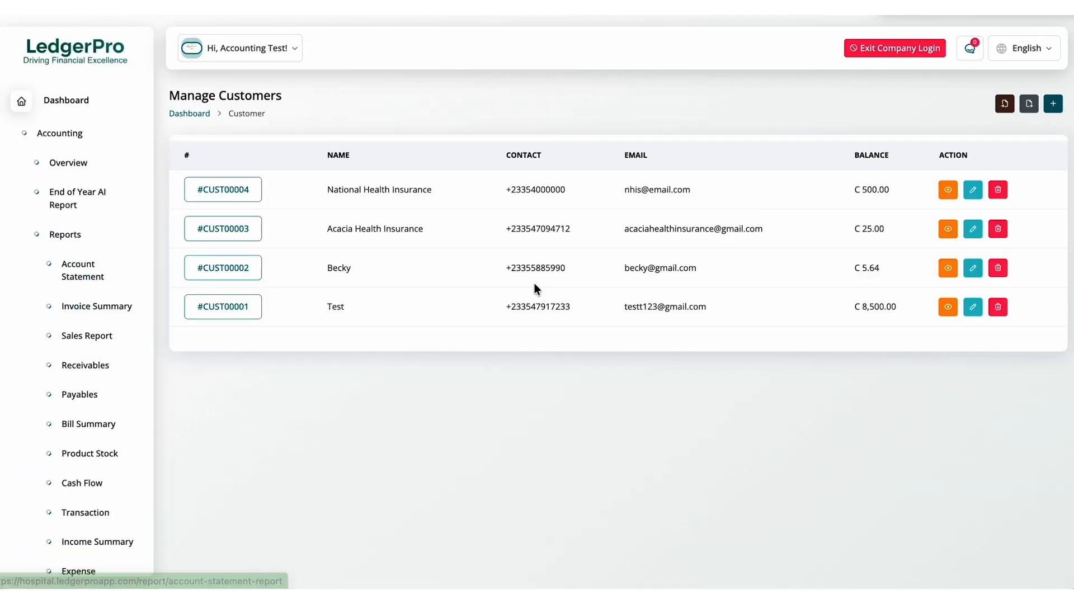
pyautogui.moveTo(861, 190); pyautogui.dragTo(872, 191)
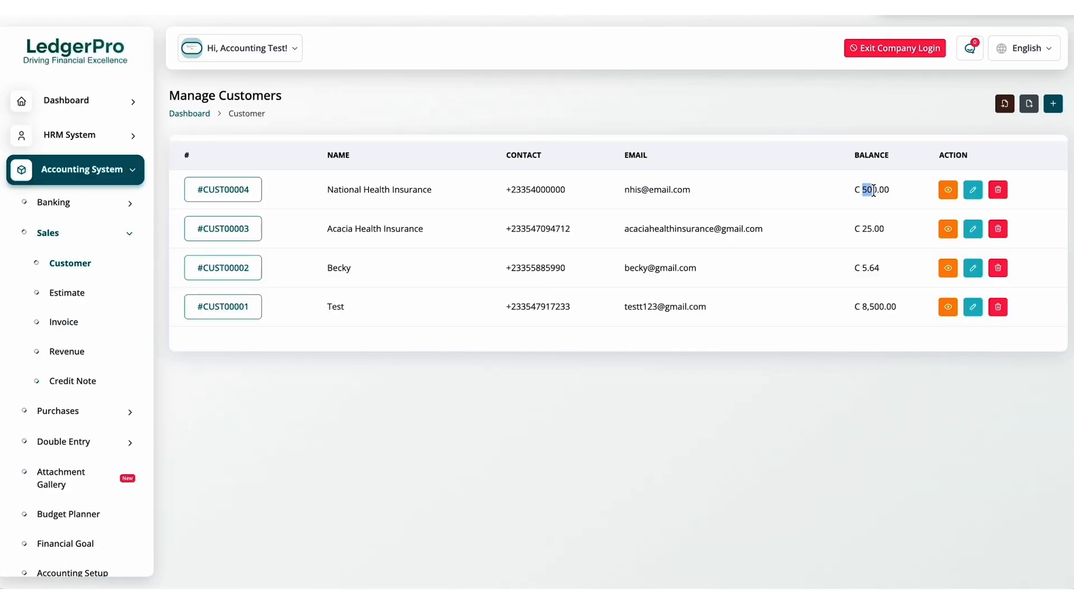